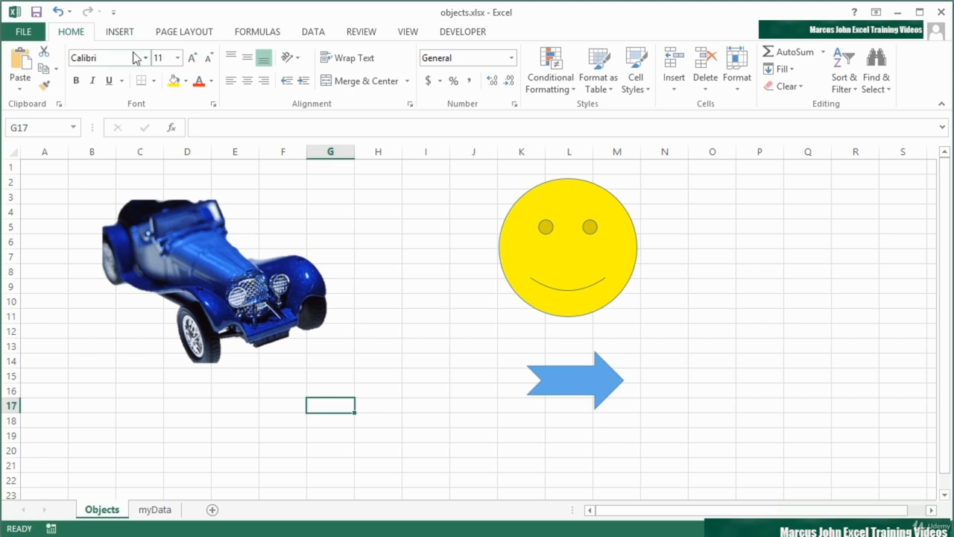
left_click(262, 268)
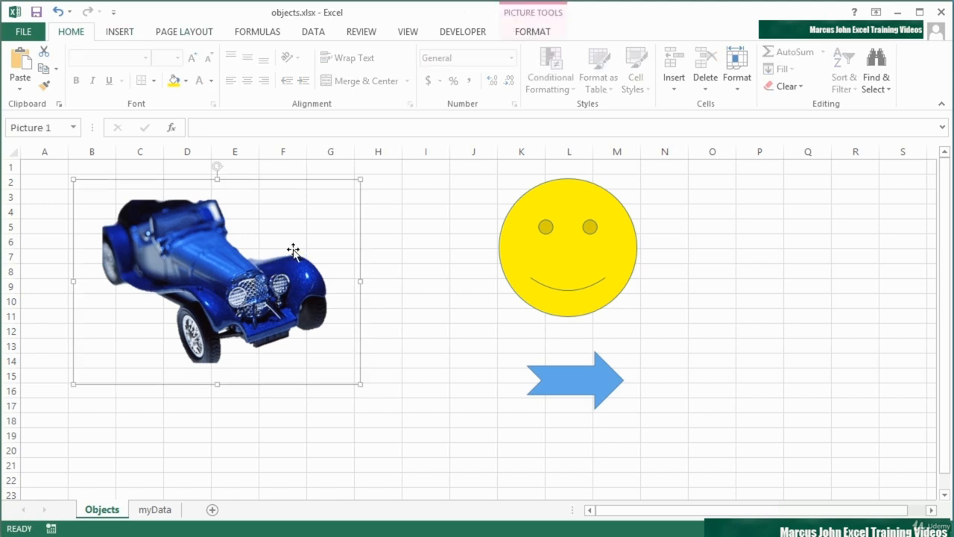
left_click(531, 228)
left_click(583, 370)
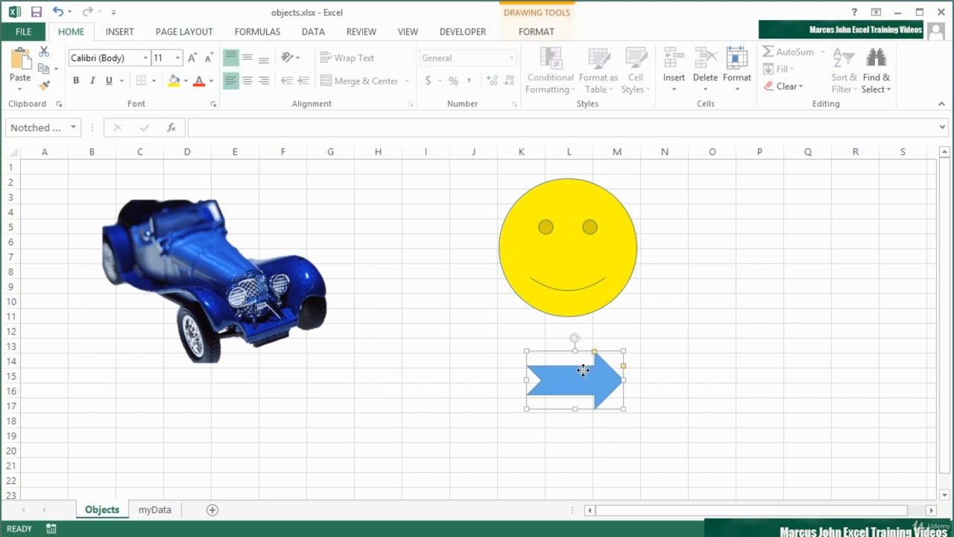
left_click(233, 281)
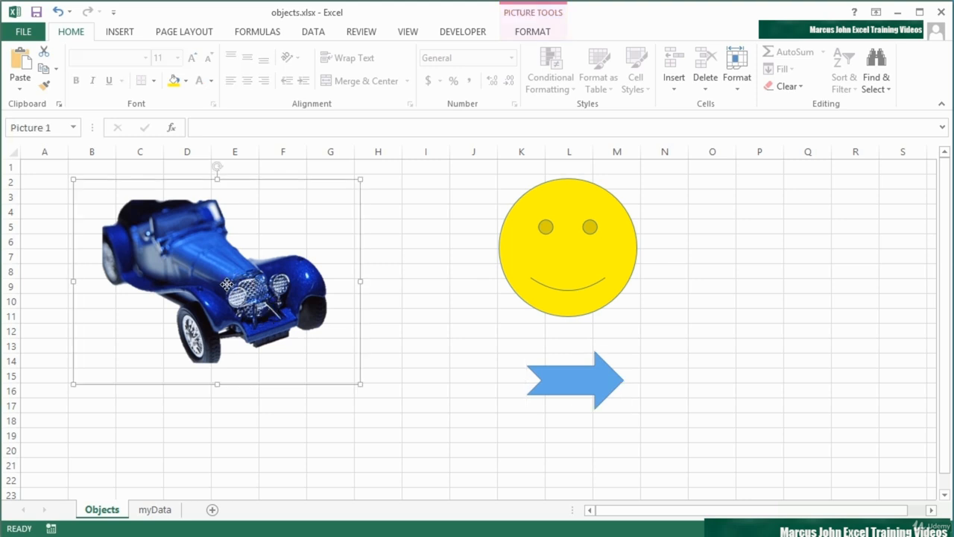
right_click(228, 290)
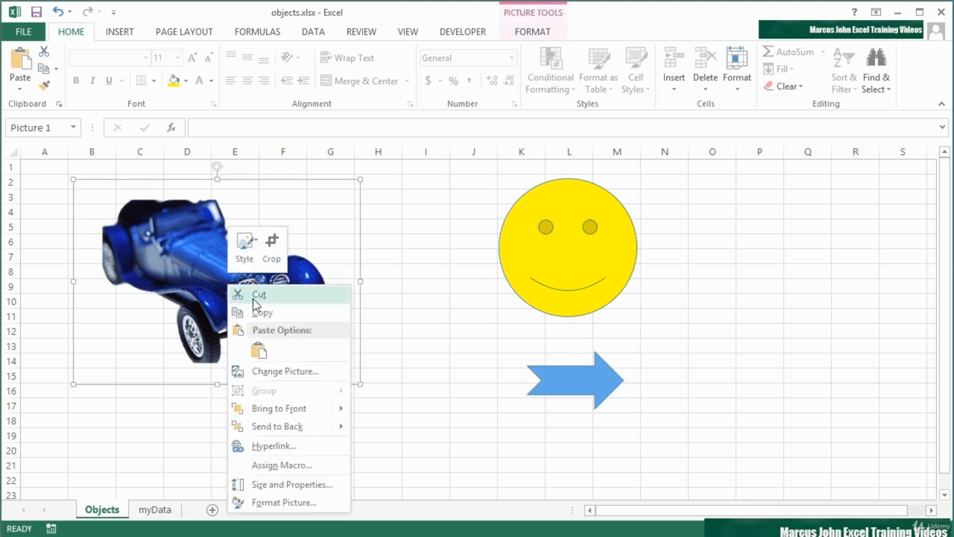
left_click(283, 449)
left_click_drag(310, 303, 319, 174)
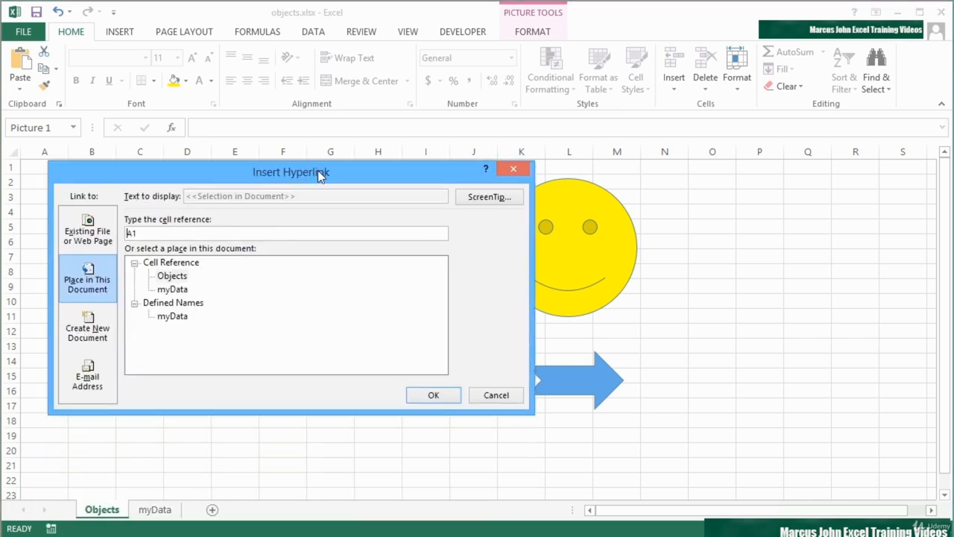
left_click(88, 228)
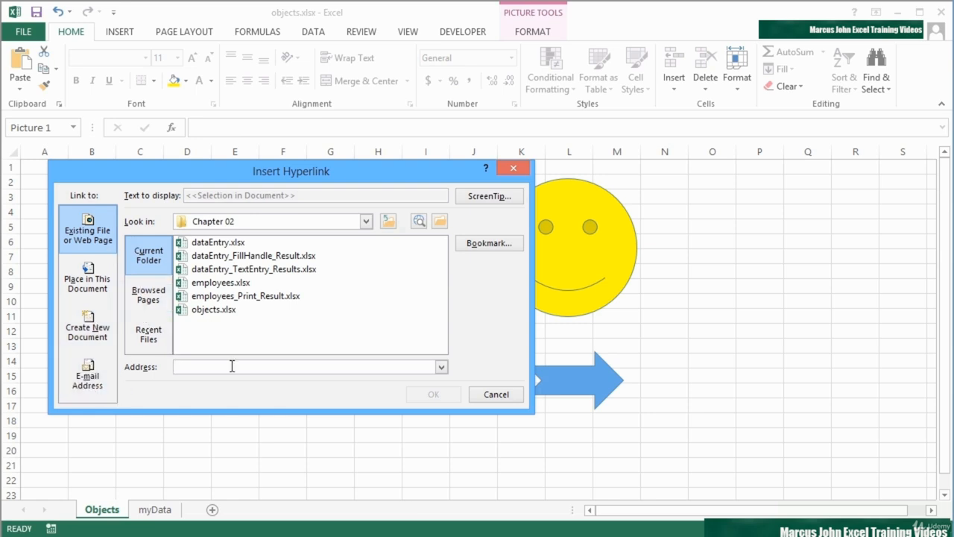
type("h")
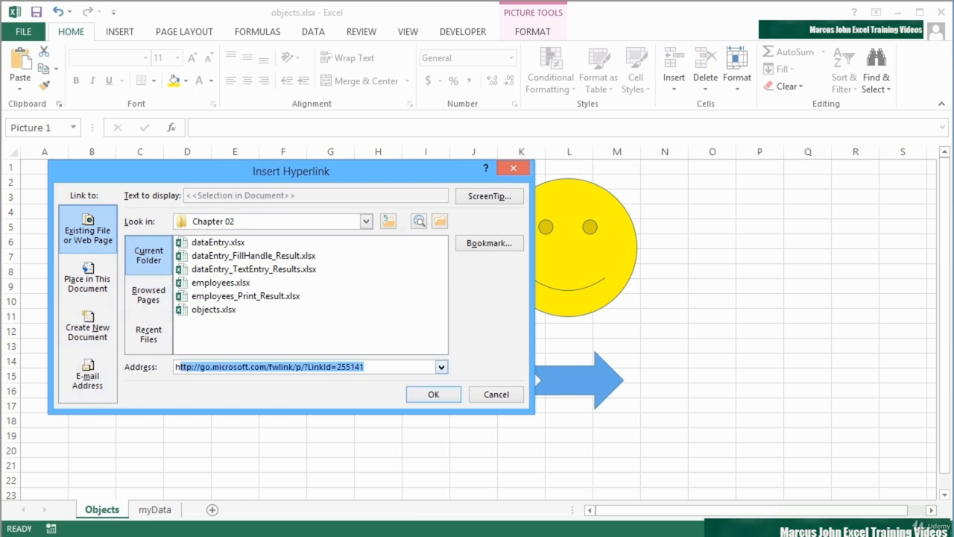
type("ttp://bugatti")
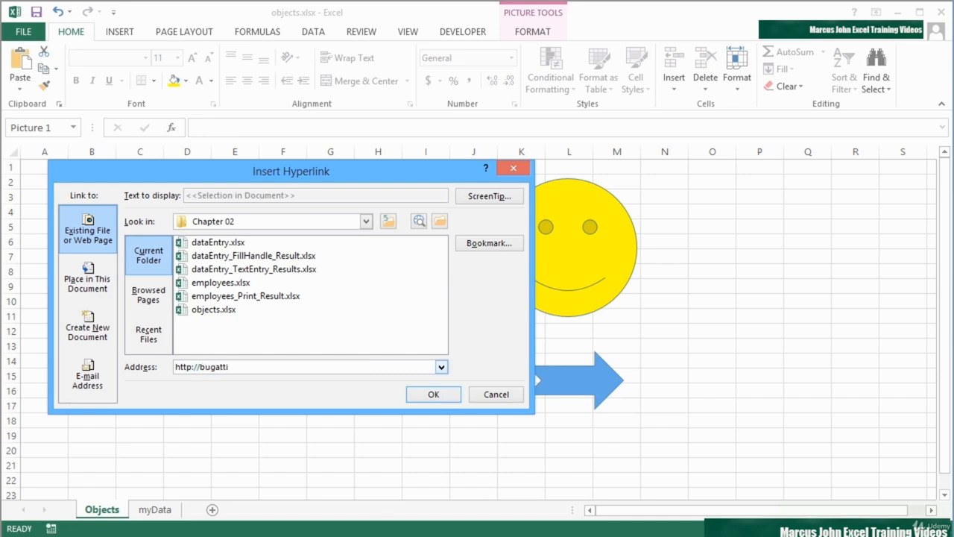
type(".com")
left_click(429, 396)
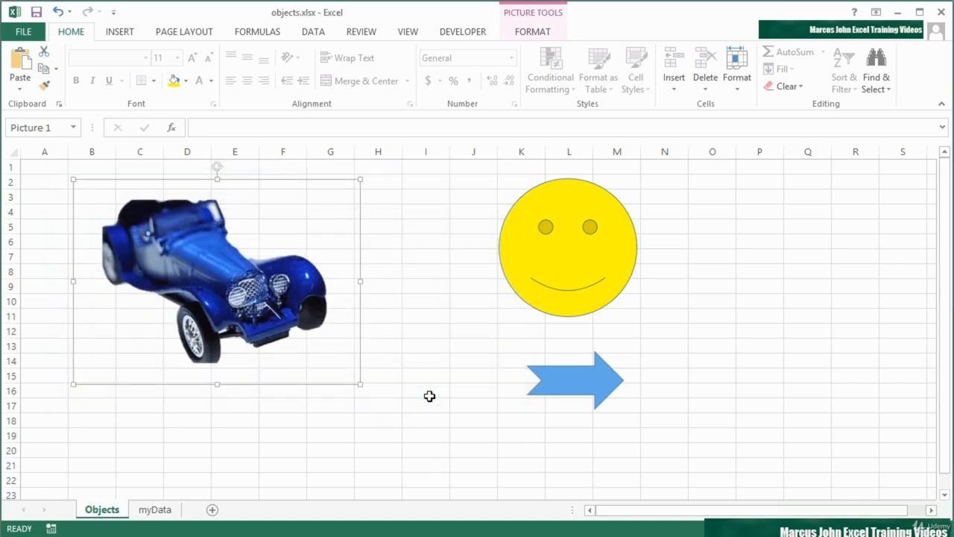
Test the car picture's hyperlink by following it to the website, and return to the workbook
left_click(280, 405)
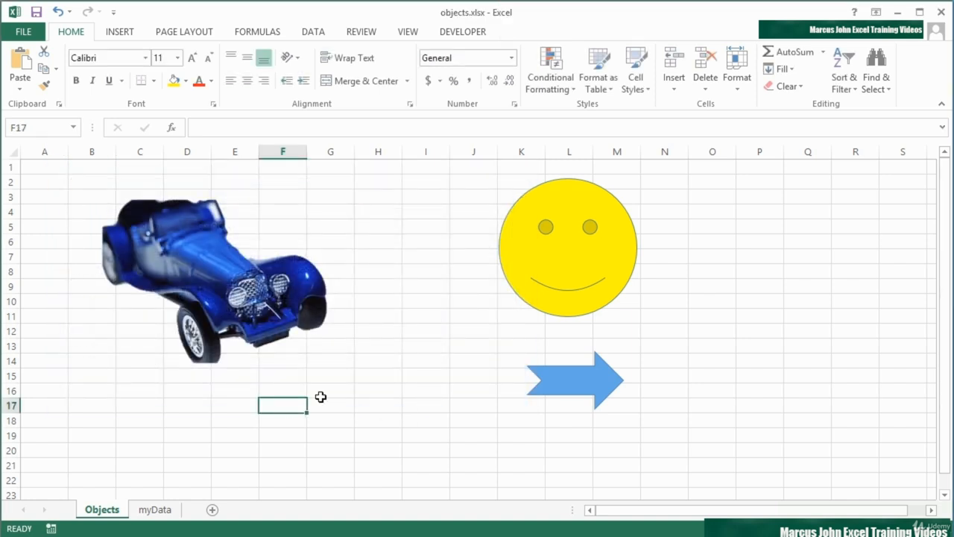
mouse_move(213, 286)
left_click(214, 286)
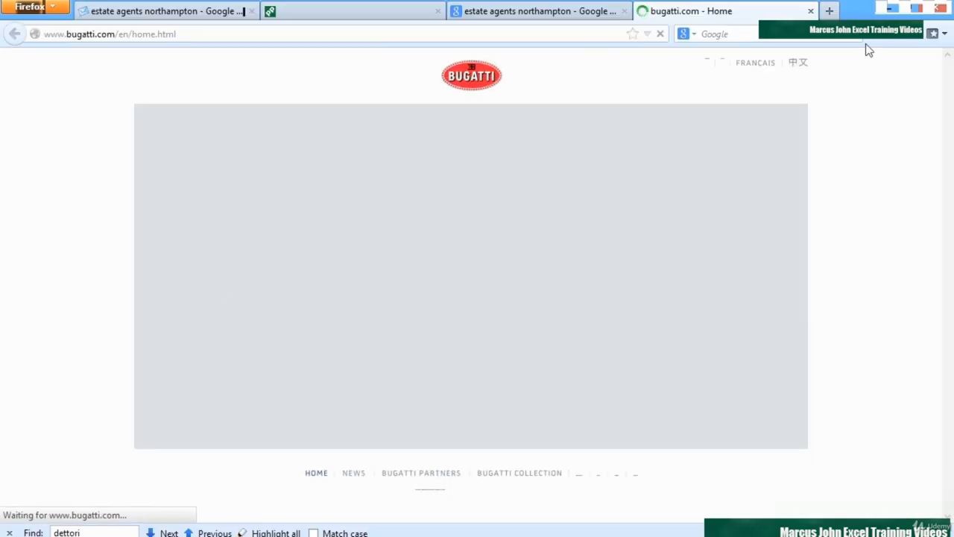
left_click(885, 14)
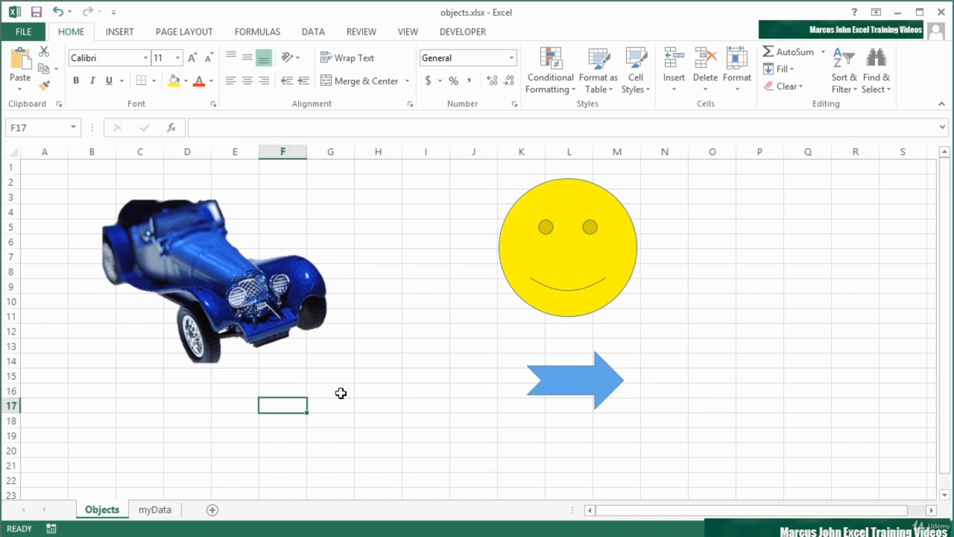
Look at the data on the myData sheet and return to the Objects sheet with the arrow shape selected
left_click(564, 380)
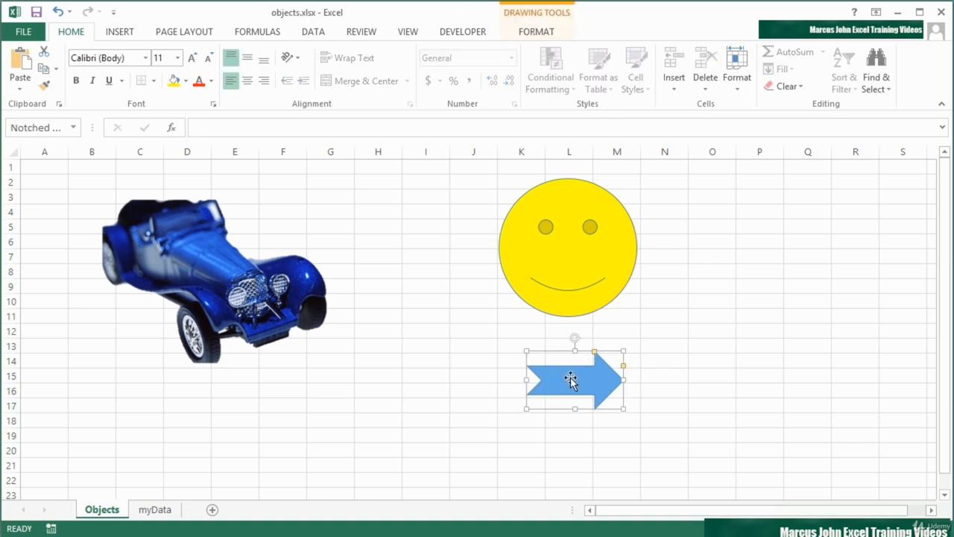
left_click(167, 510)
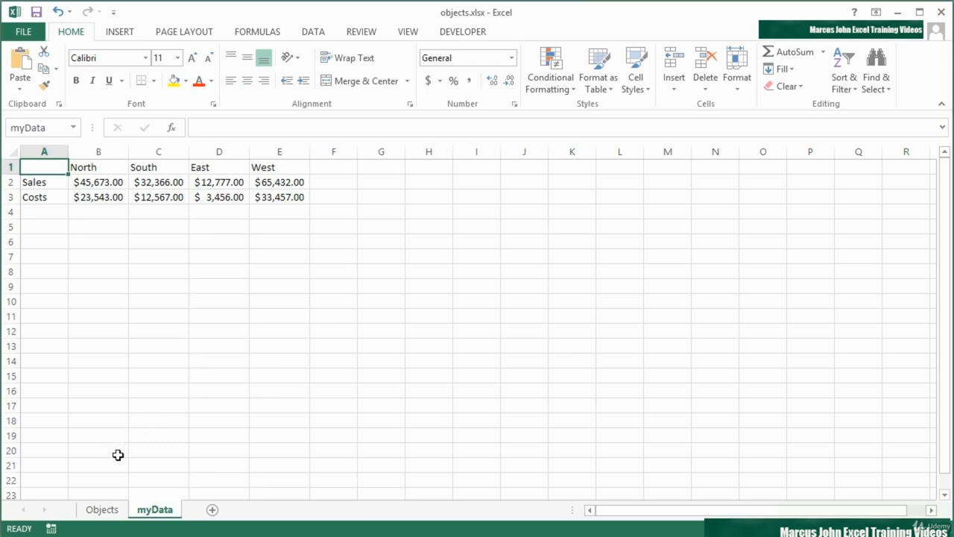
left_click(112, 510)
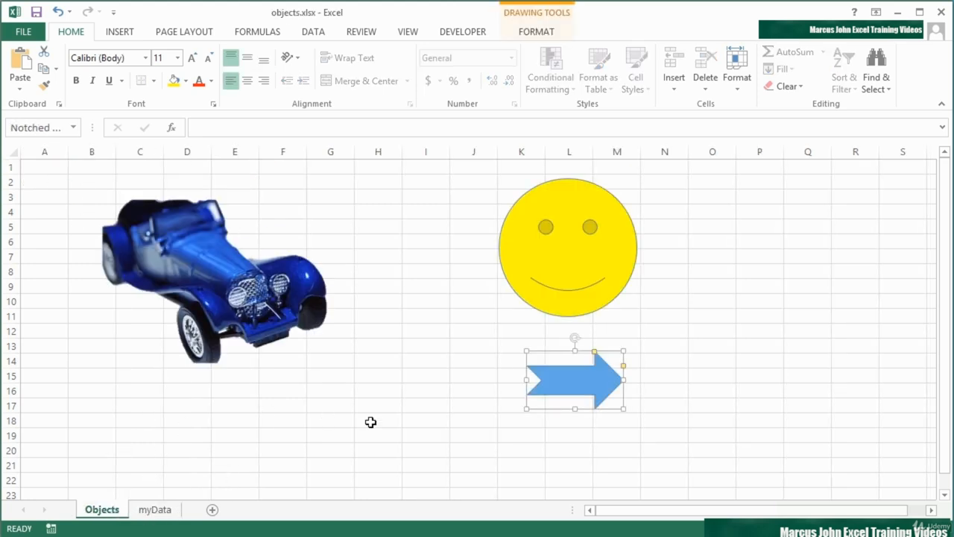
Insert a hyperlink on the blue arrow shape to cell A1 of the myData sheet, and follow it as a test
right_click(573, 377)
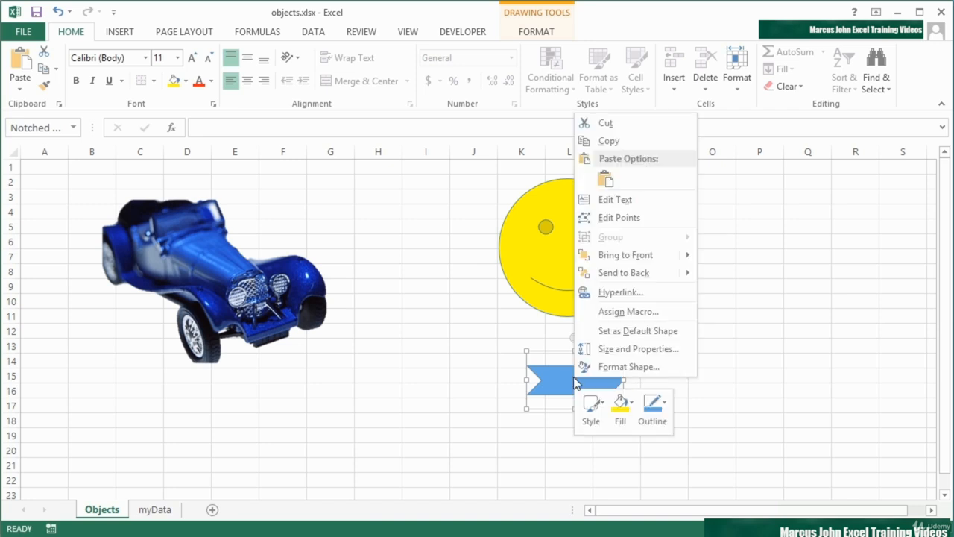
left_click(605, 292)
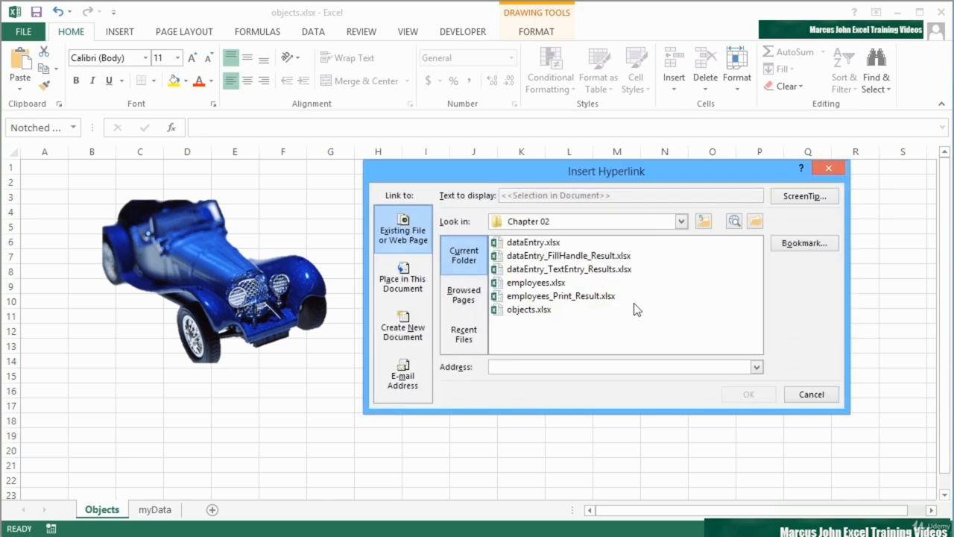
left_click(403, 287)
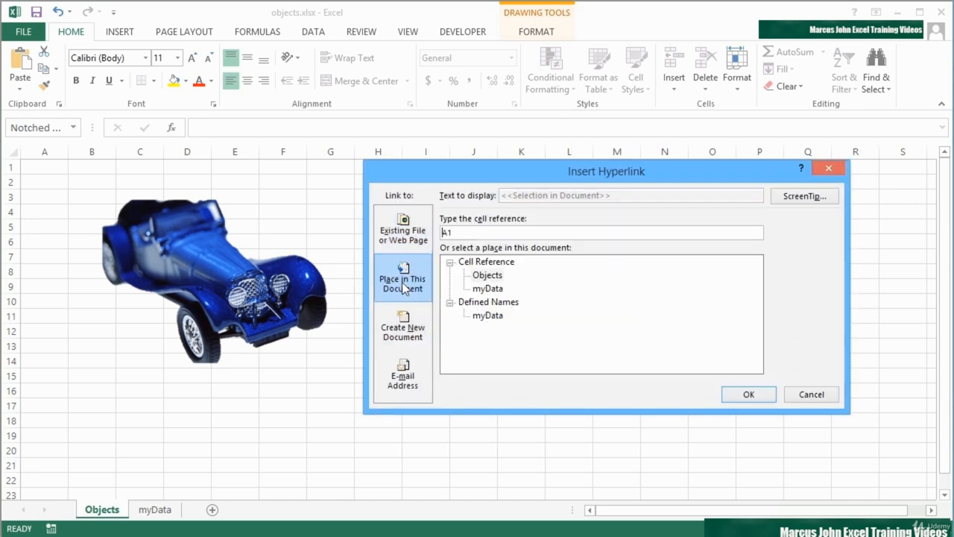
left_click(481, 261)
left_click(488, 276)
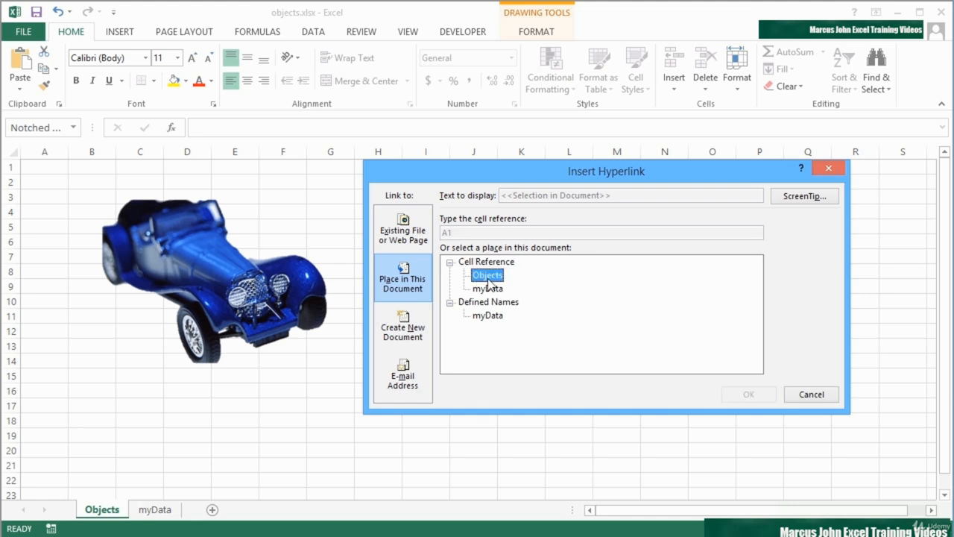
left_click(489, 290)
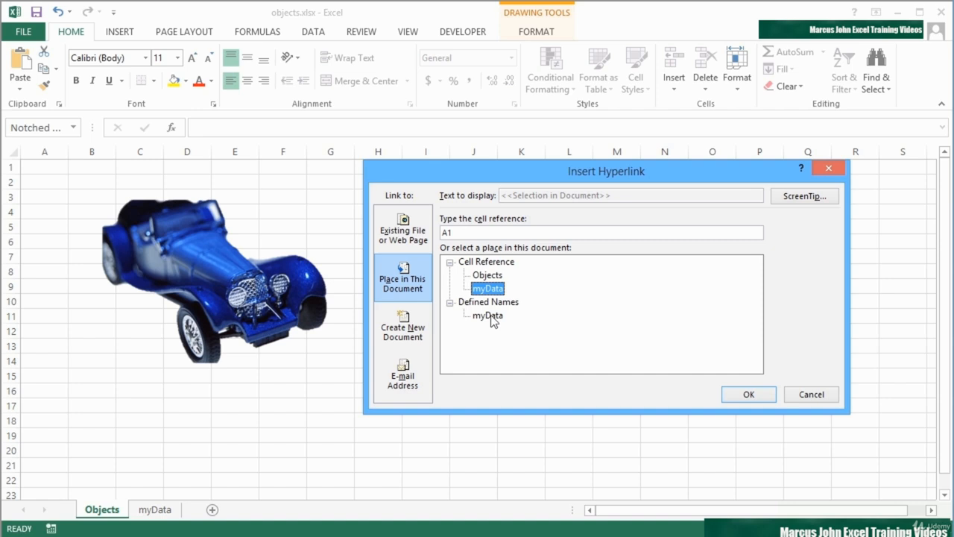
left_click(756, 396)
left_click(745, 376)
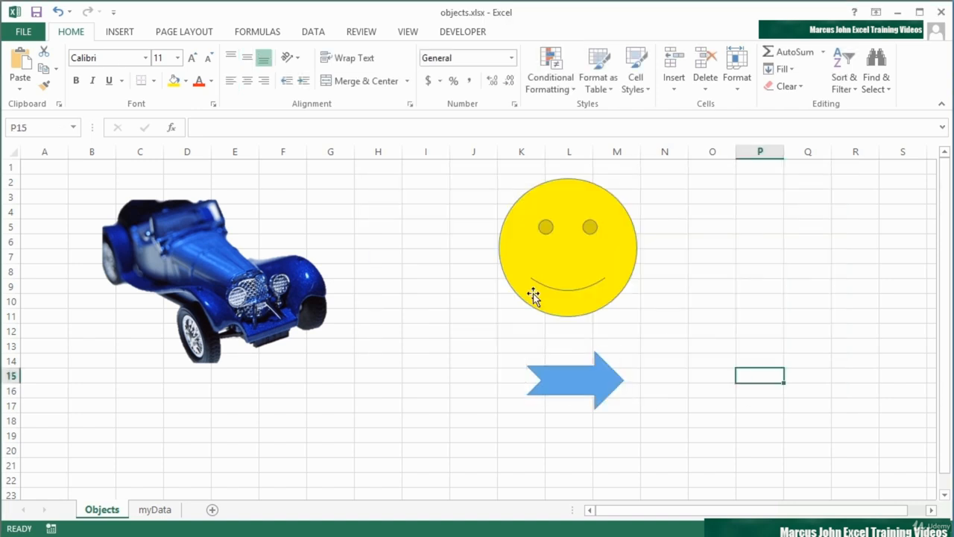
left_click(594, 389)
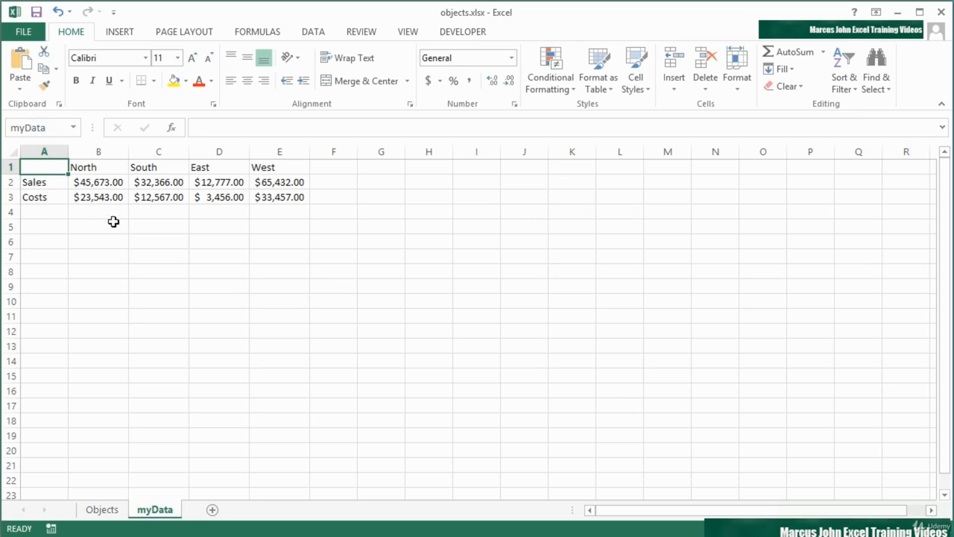
Add a new worksheet after myData and name it MoreData2013
left_click(212, 510)
double_click(209, 509)
type("More")
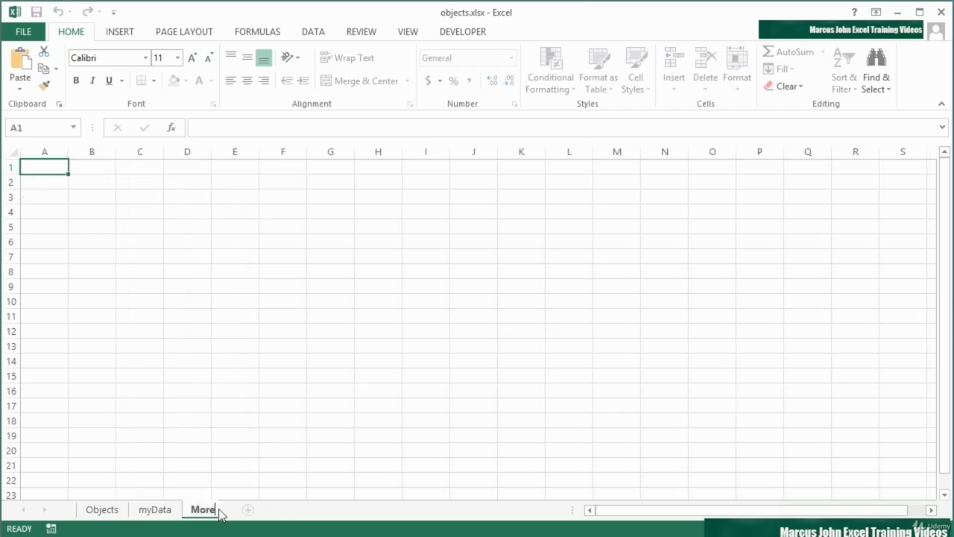
type("Data2013")
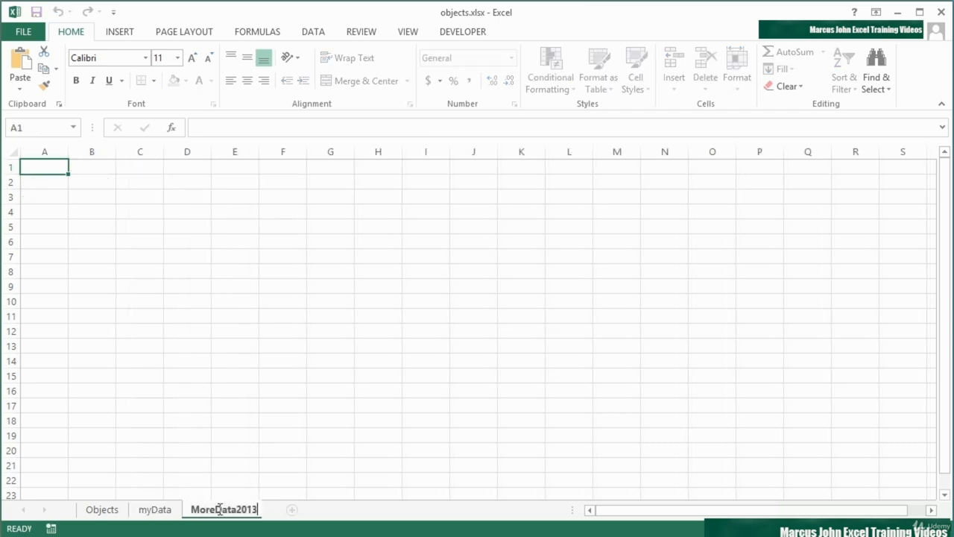
key("Return")
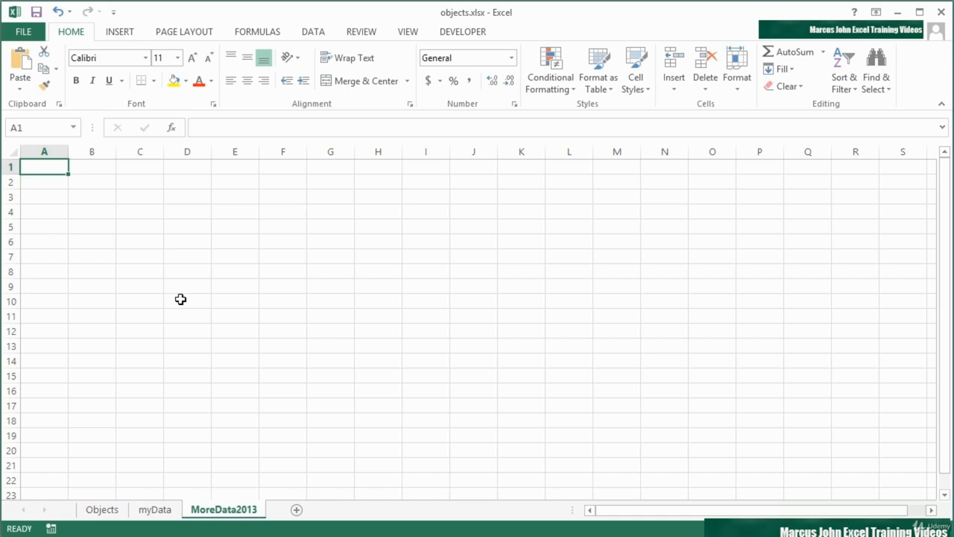
Enter 2013 in cell B2 and 6767575 in B3, and apply the dollar accounting format to B3
left_click(88, 183)
type("2013")
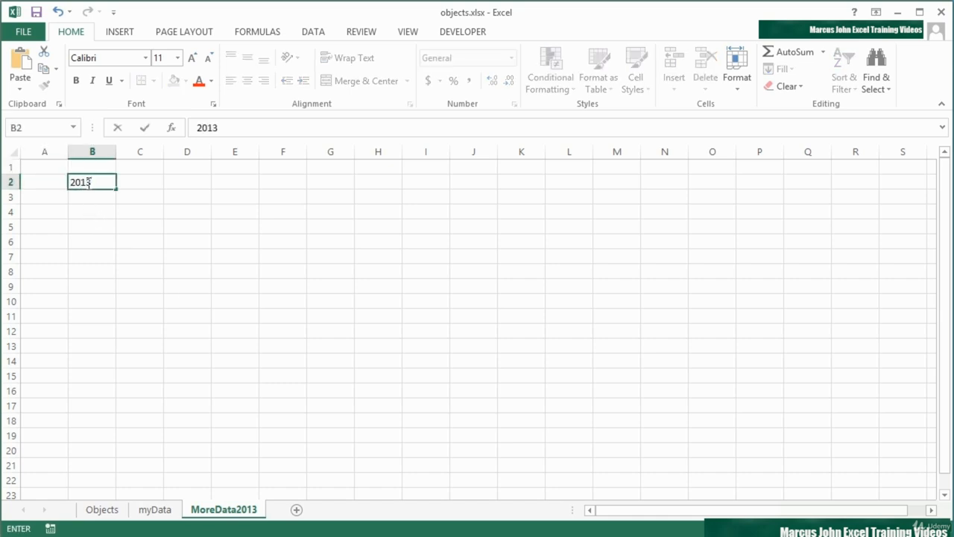
key("Return")
key("Down")
type("6767575")
key("Return")
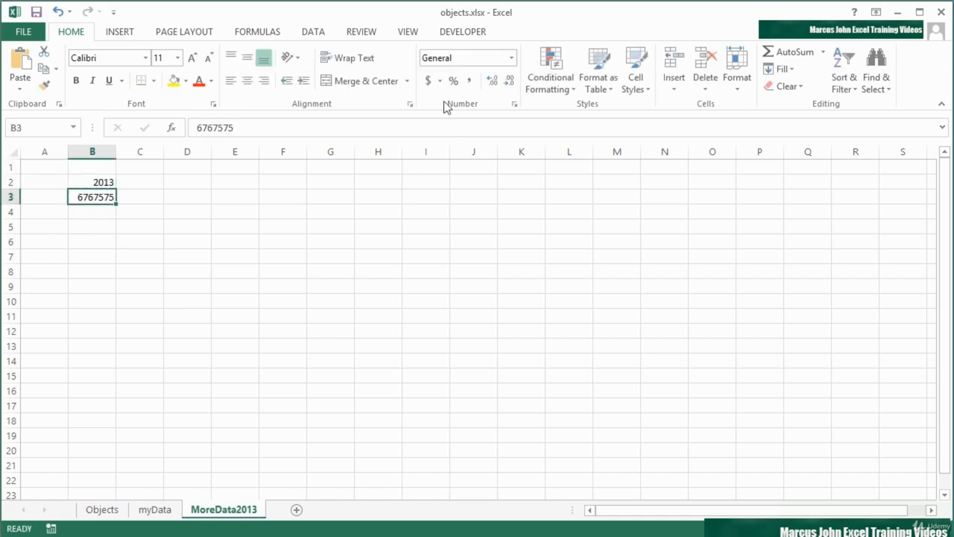
left_click(428, 79)
Define the name yrData for cell B2 on the MoreData2013 sheet
left_click(125, 181)
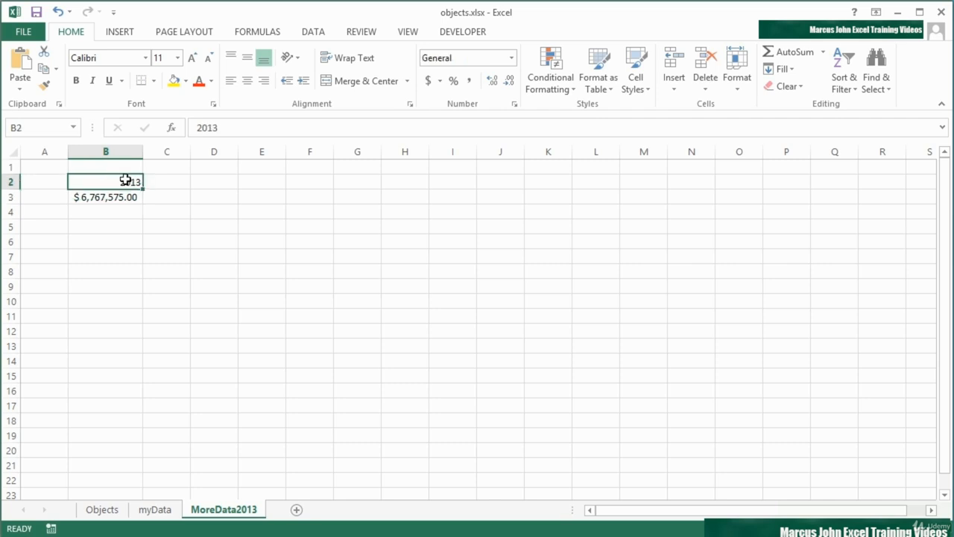
left_click(40, 131)
type("yrData")
key("Return")
Insert a hyperlink on the yellow smiley face on the Objects sheet that leads to the defined name yrData
left_click(117, 511)
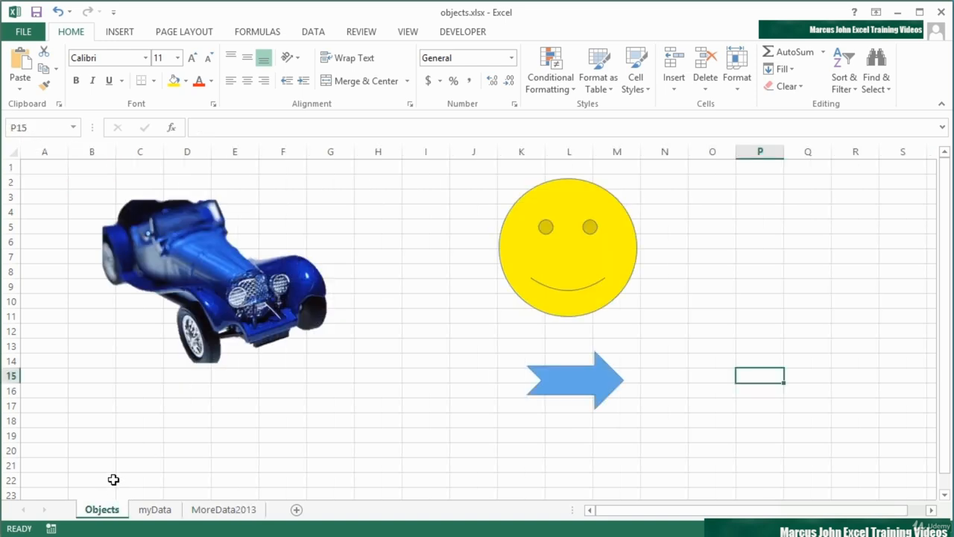
left_click(556, 268)
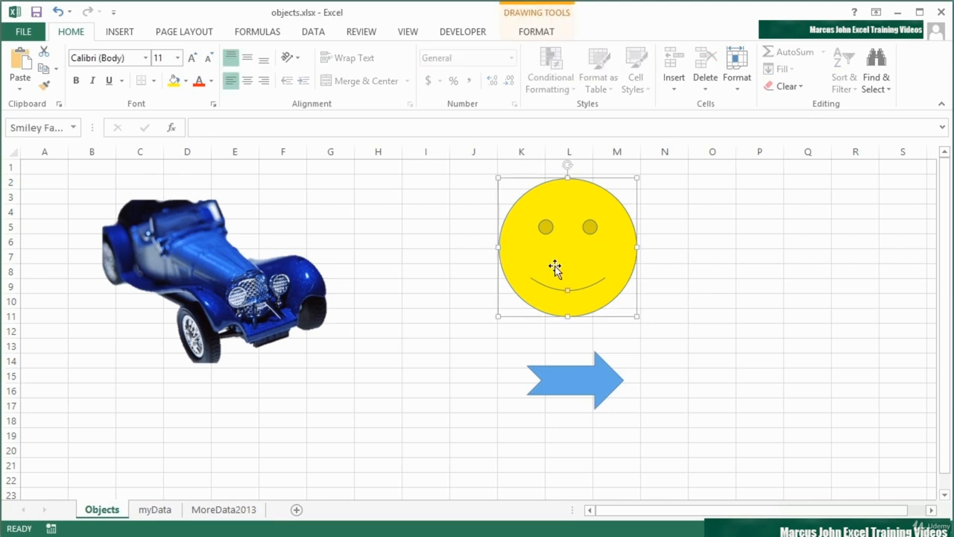
right_click(555, 268)
left_click(609, 445)
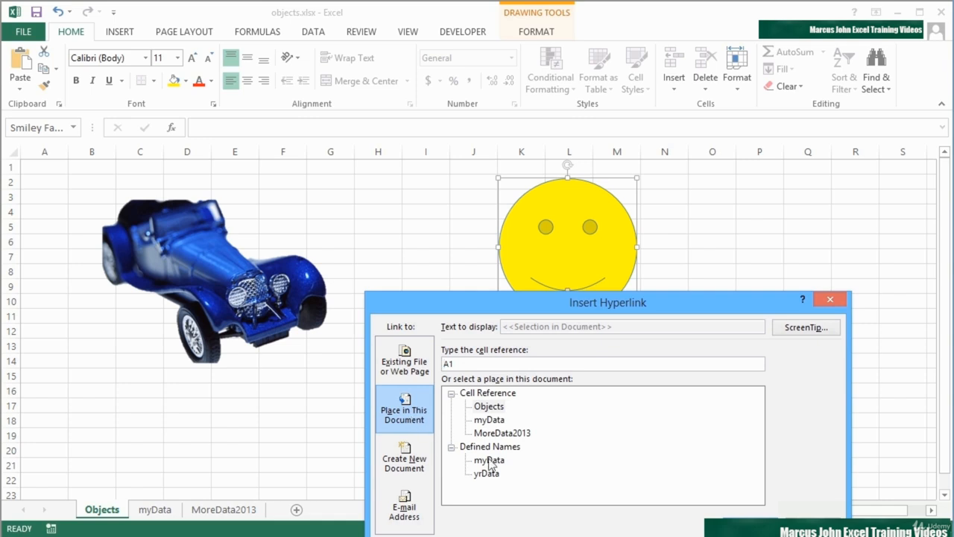
left_click(489, 473)
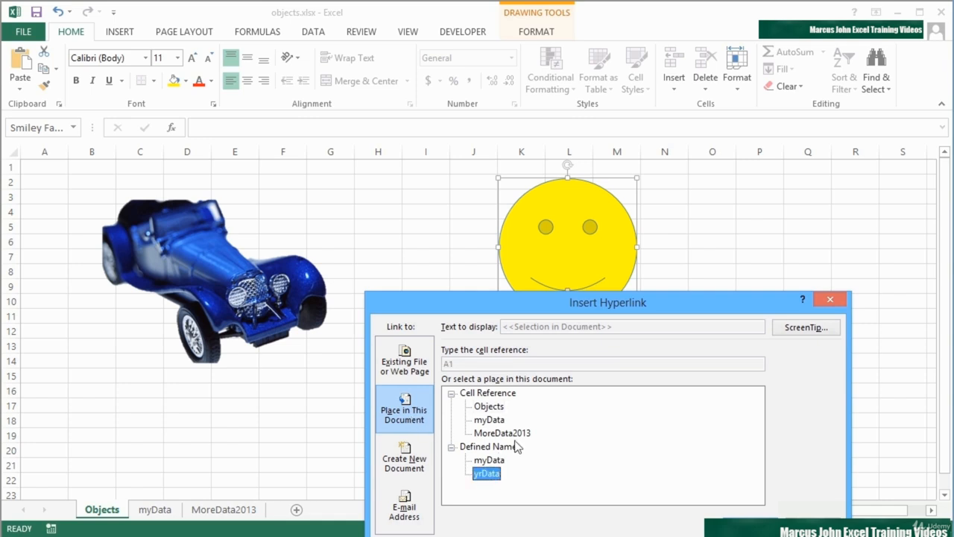
left_click_drag(569, 300, 540, 195)
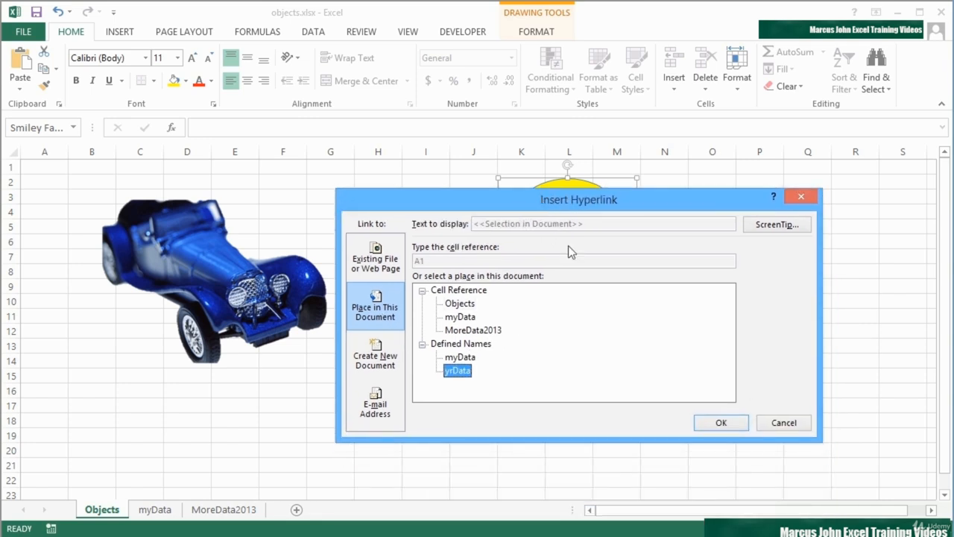
left_click(469, 332)
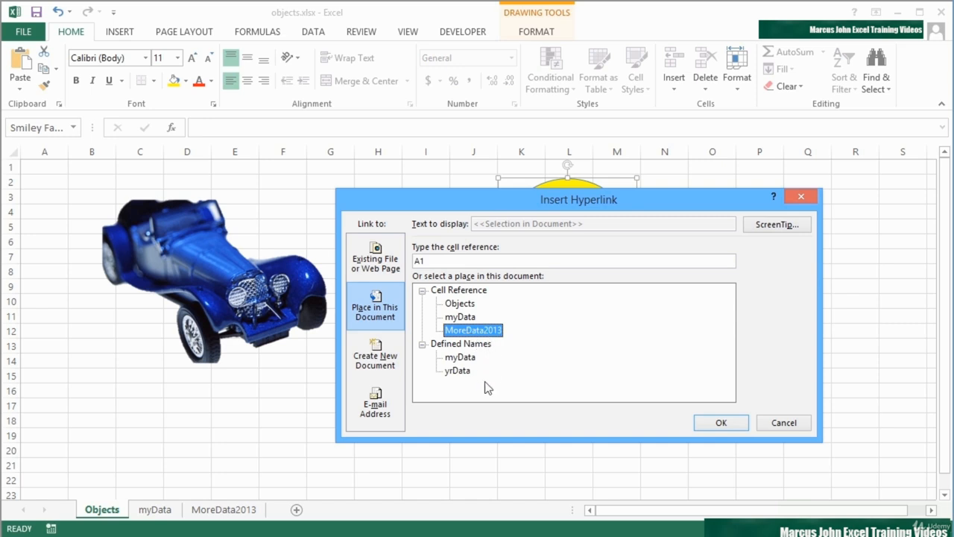
left_click(462, 372)
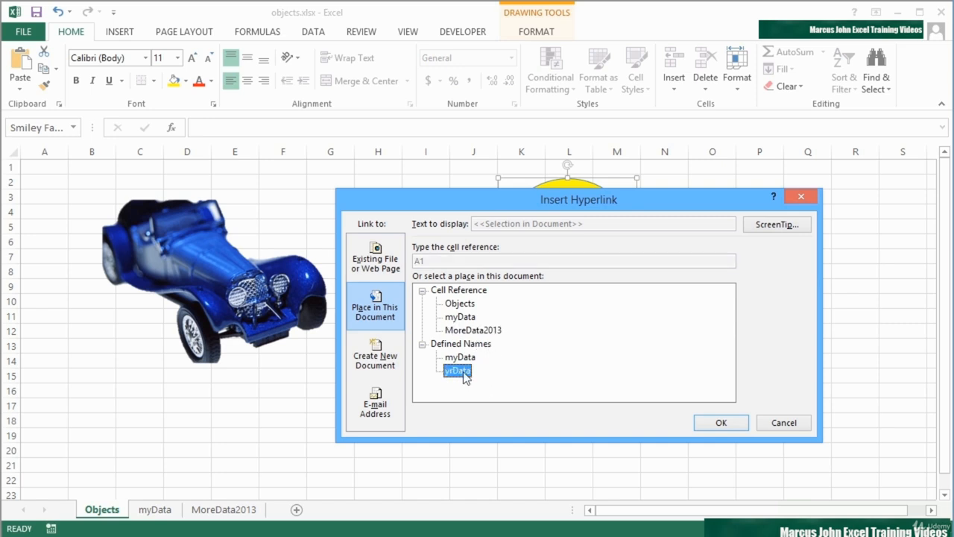
left_click(479, 333)
left_click(468, 372)
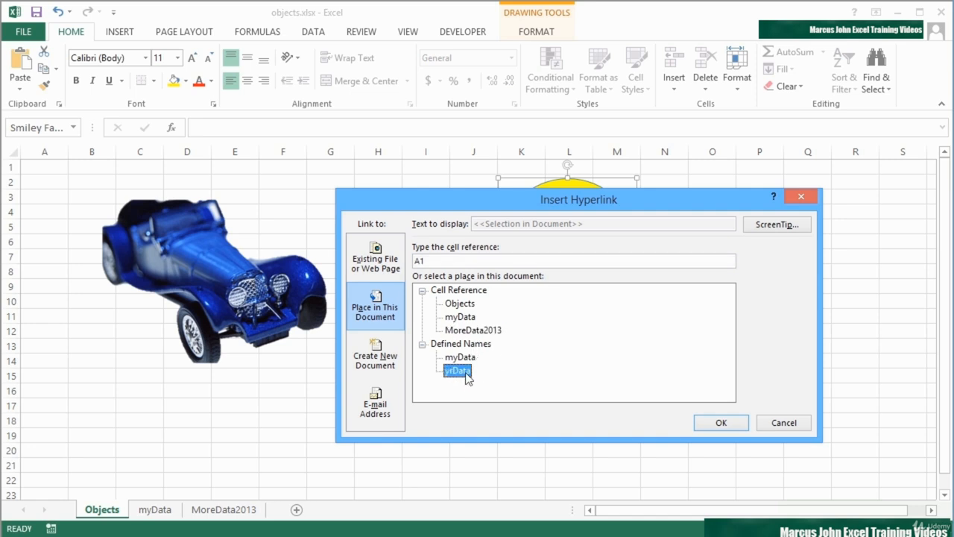
left_click(721, 421)
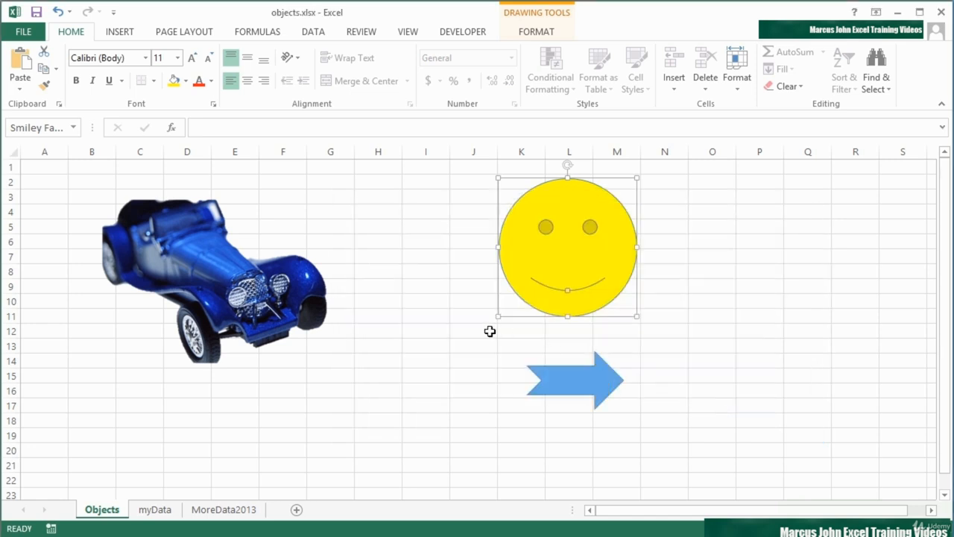
left_click(472, 346)
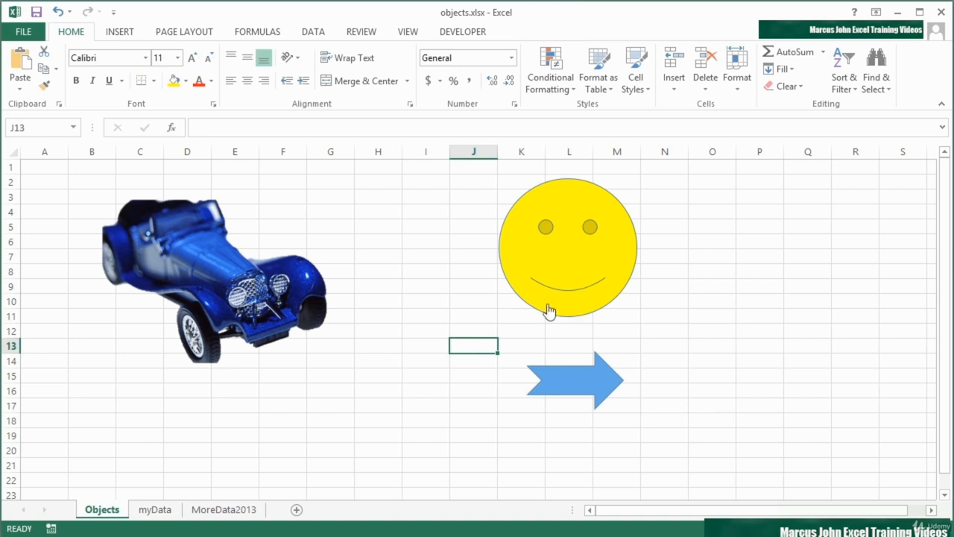
Follow the smiley face's hyperlink as a test, return to the Objects sheet and check the links on the picture and arrow
mouse_move(545, 309)
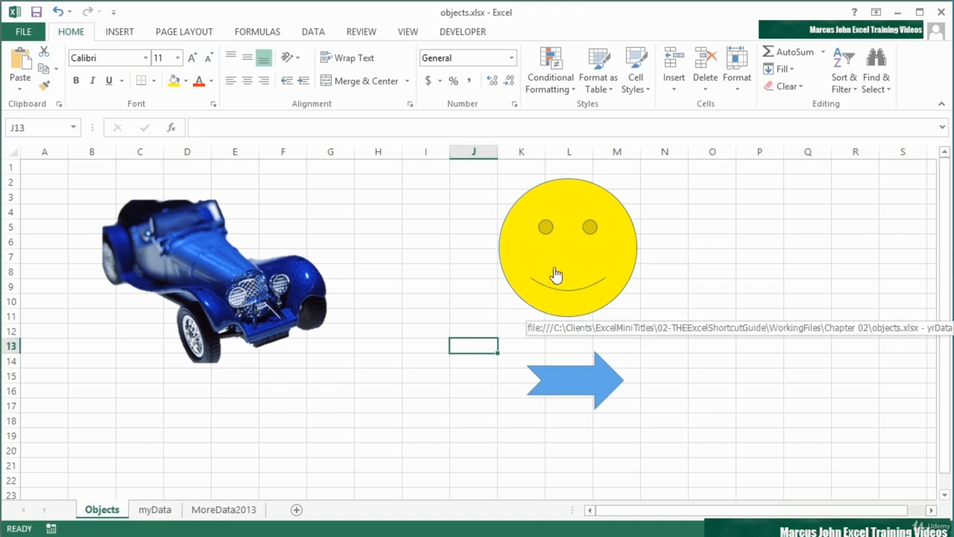
left_click(553, 277)
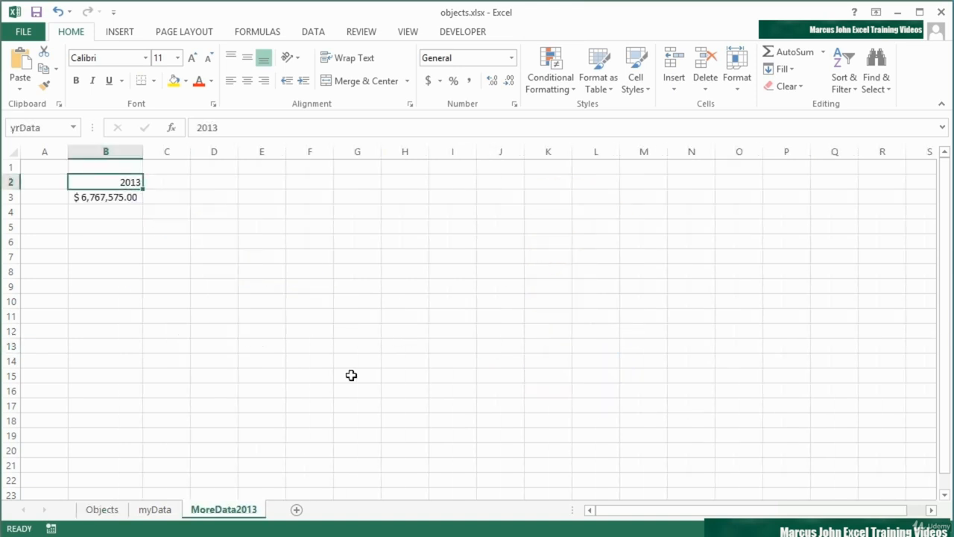
left_click(108, 508)
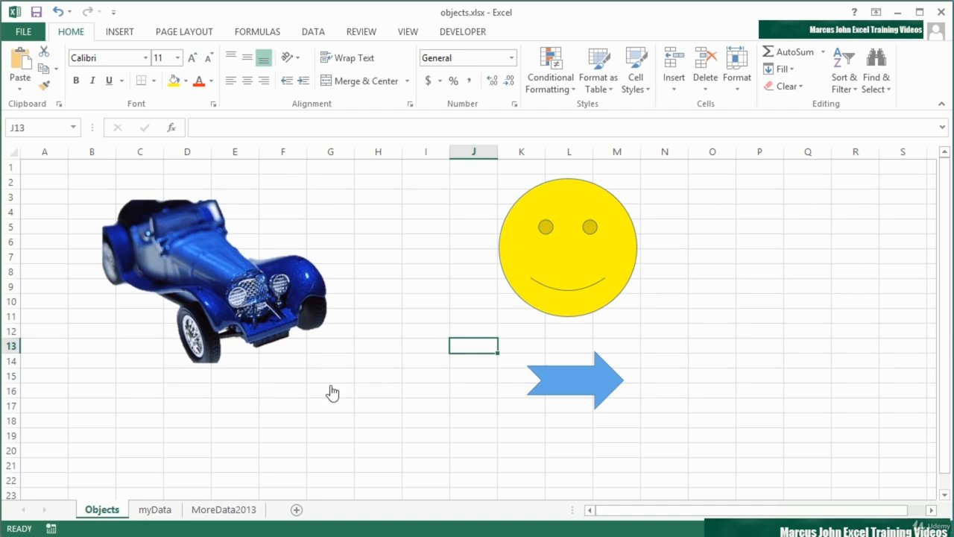
mouse_move(263, 310)
mouse_move(567, 378)
Remove the hyperlink from the smiley face shape
right_click(562, 297)
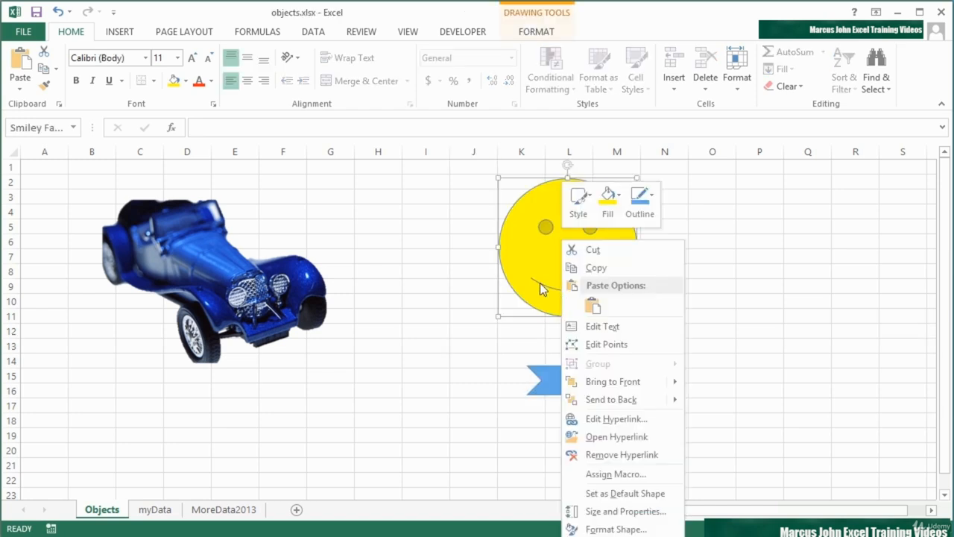
left_click(630, 454)
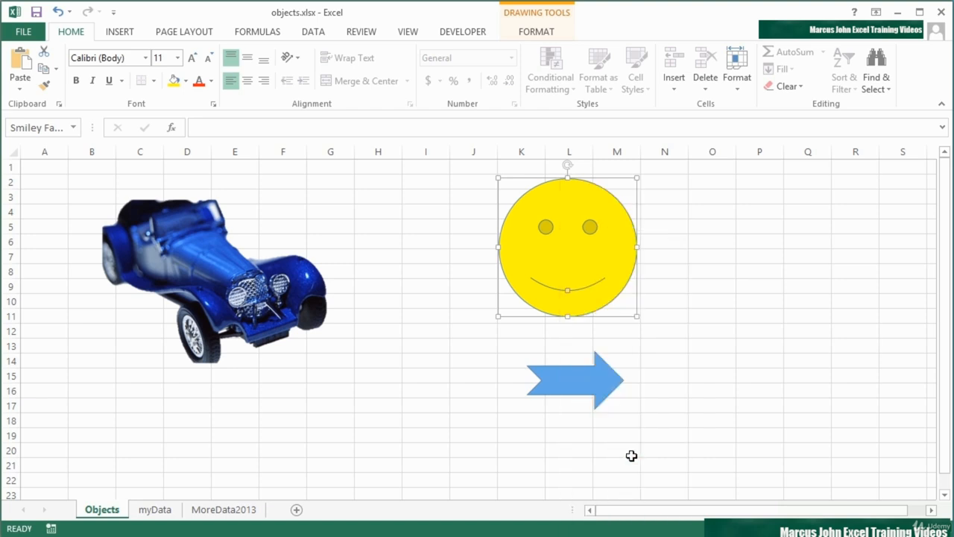
left_click(511, 334)
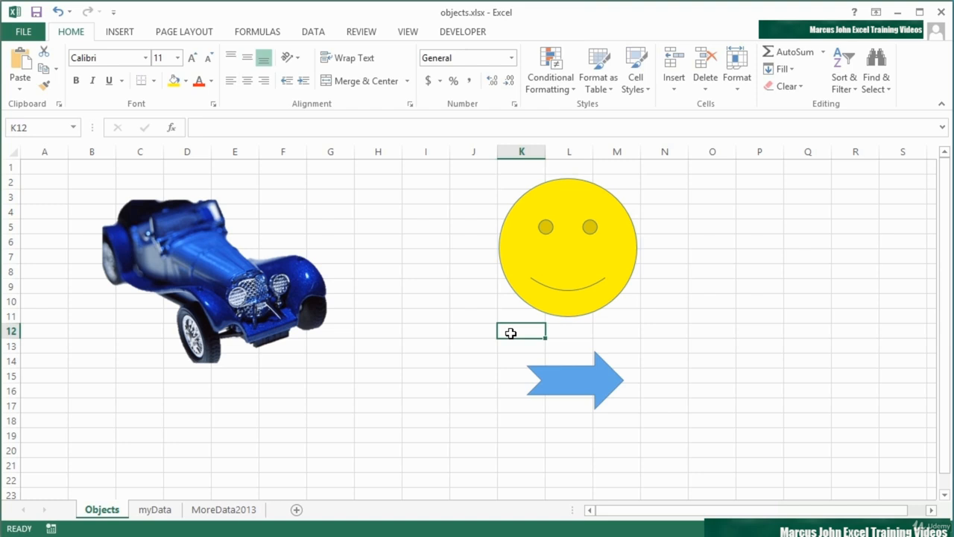
Start a new hyperlink on the smiley face of the e-mail address type and enter the recipient's e-mail address
right_click(560, 257)
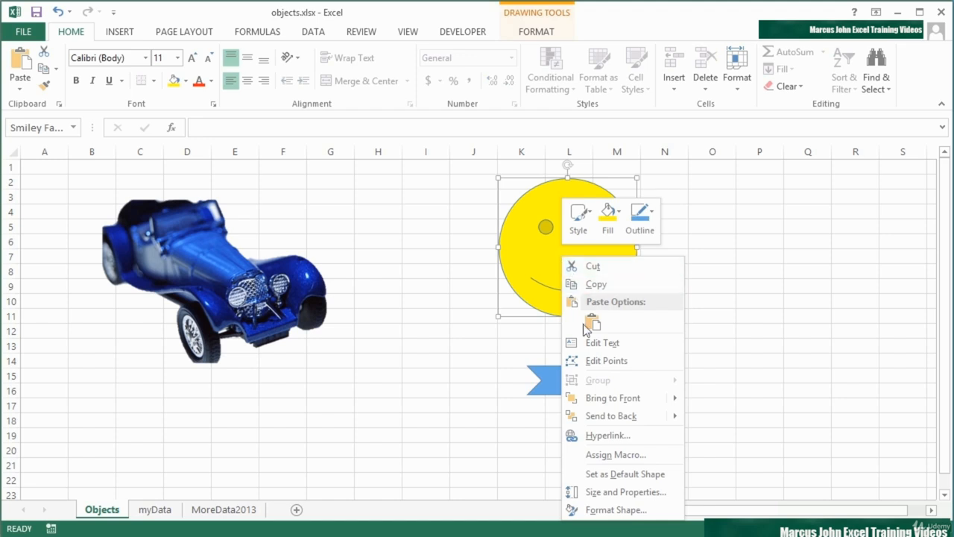
left_click(596, 435)
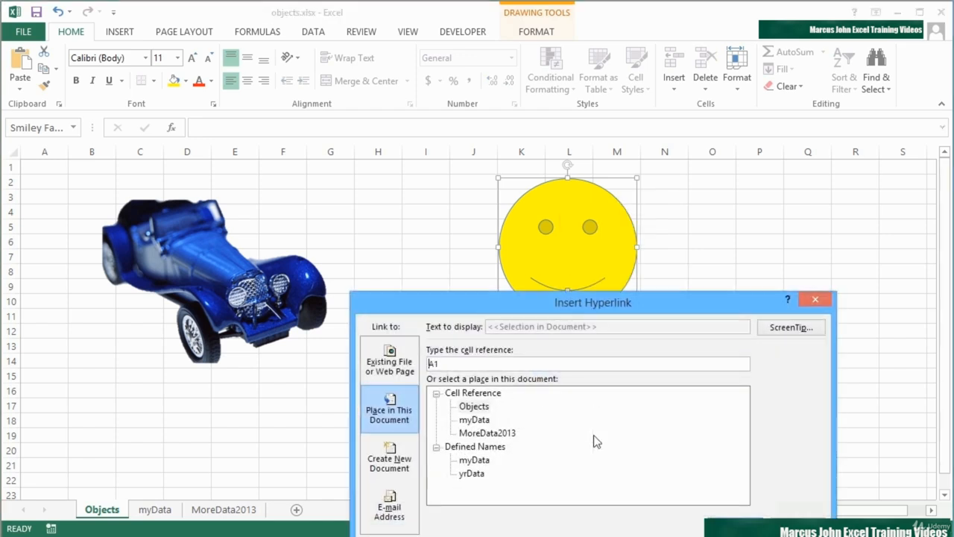
left_click_drag(712, 299, 690, 170)
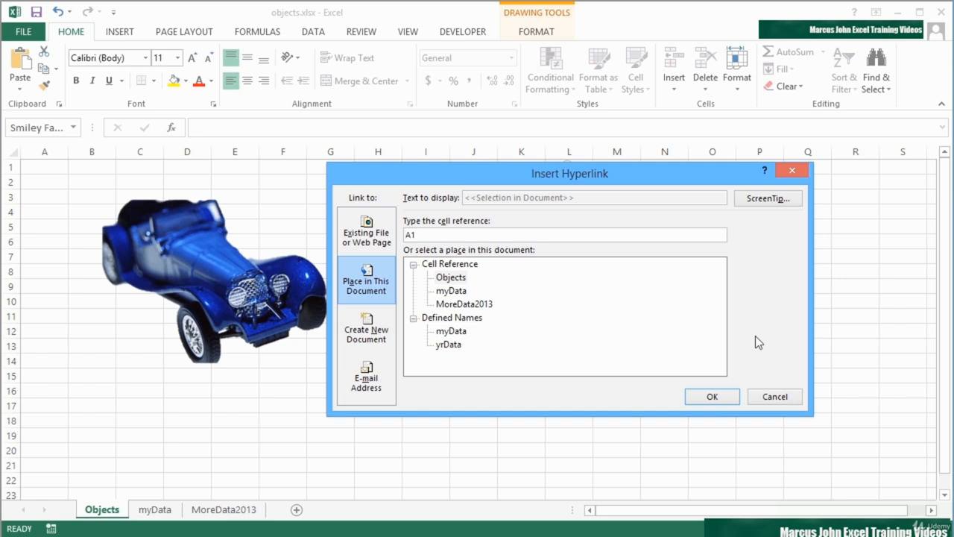
left_click(369, 378)
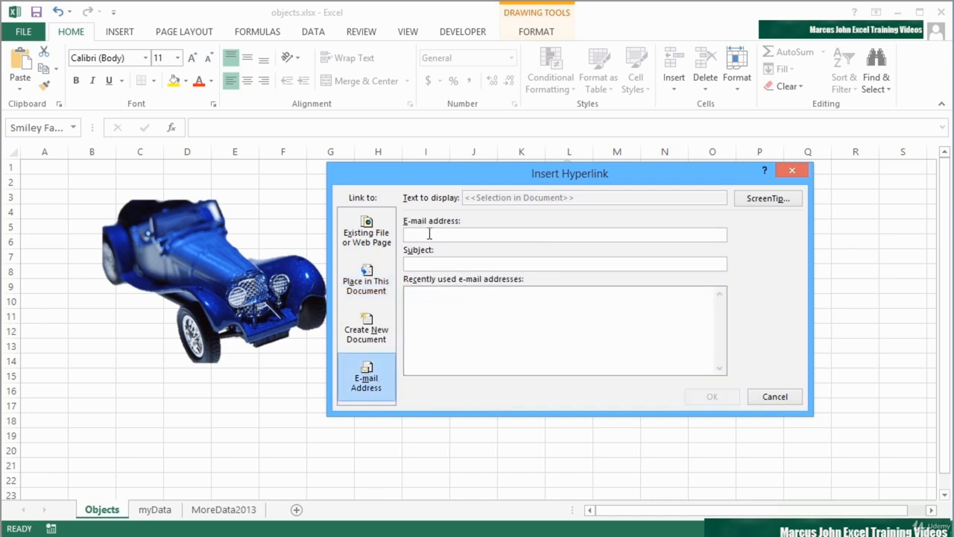
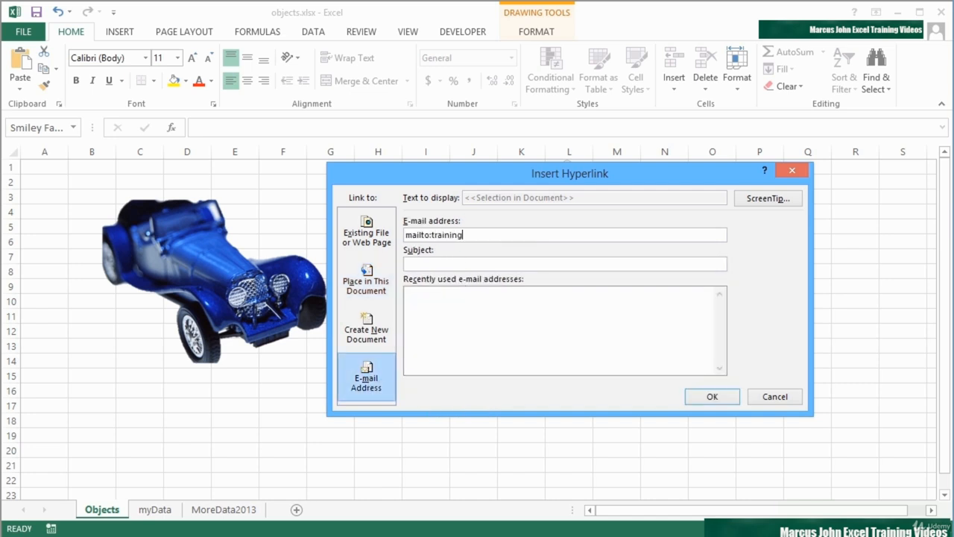
Set the e-mail link's subject to "Testing Excel Smiley Face" and apply the hyperlink to the smiley face
key("Tab")
type("Testing Excel")
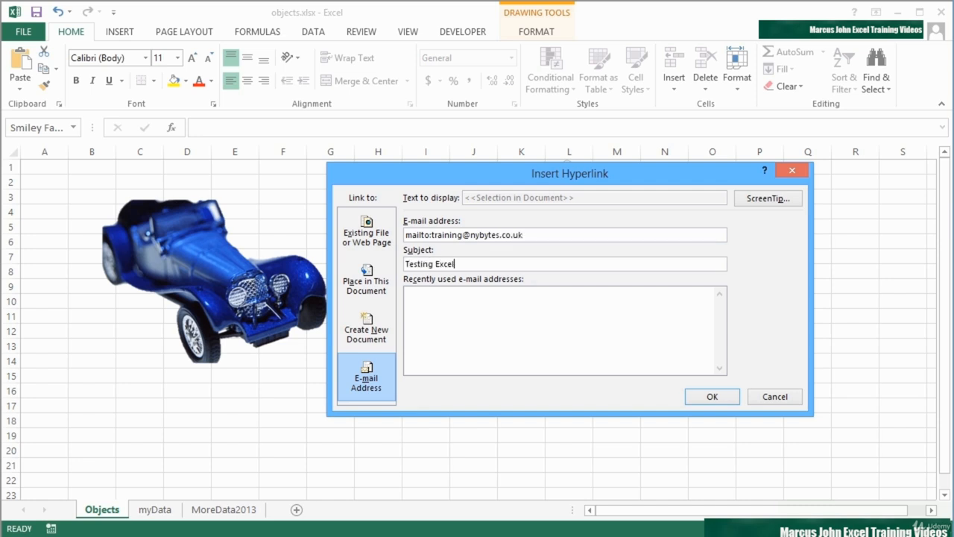
type(" Smiley Face")
key("Tab")
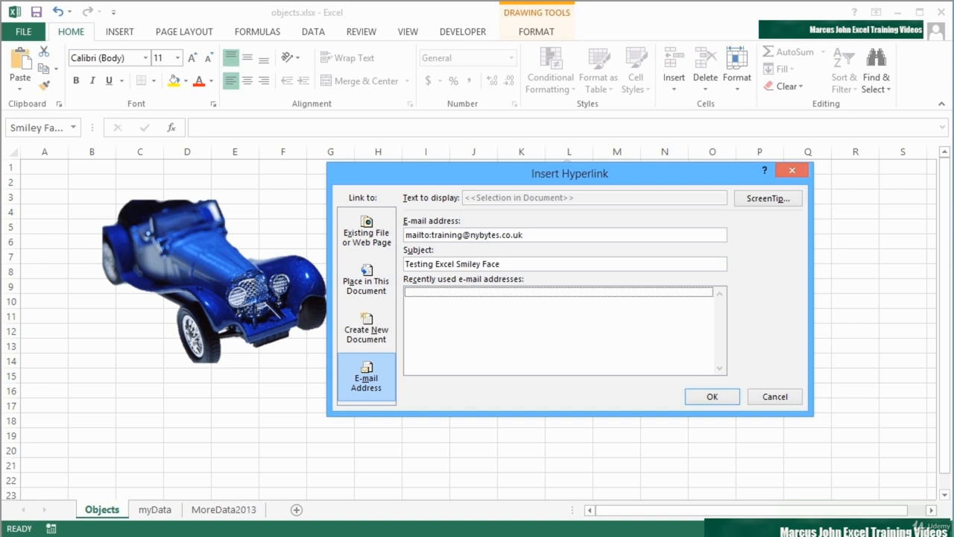
left_click(730, 396)
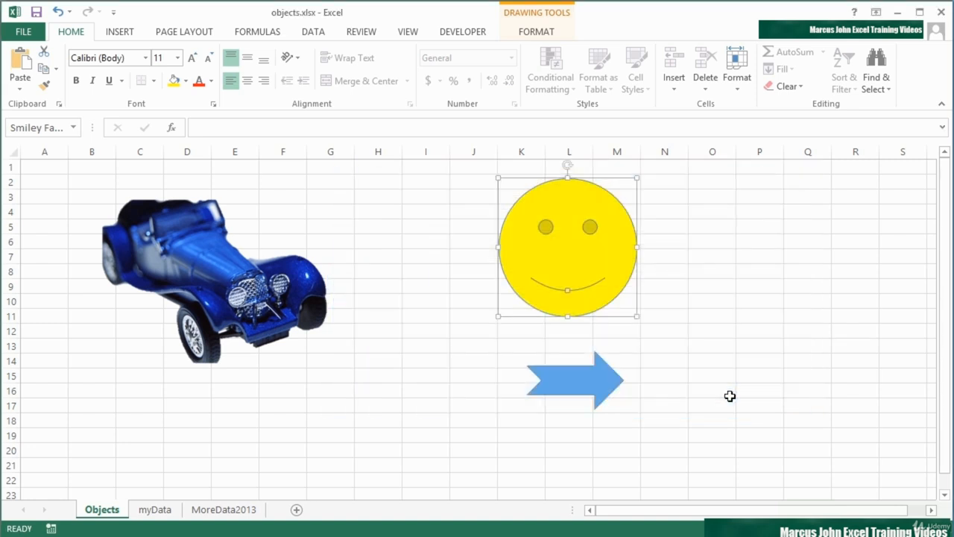
left_click(520, 336)
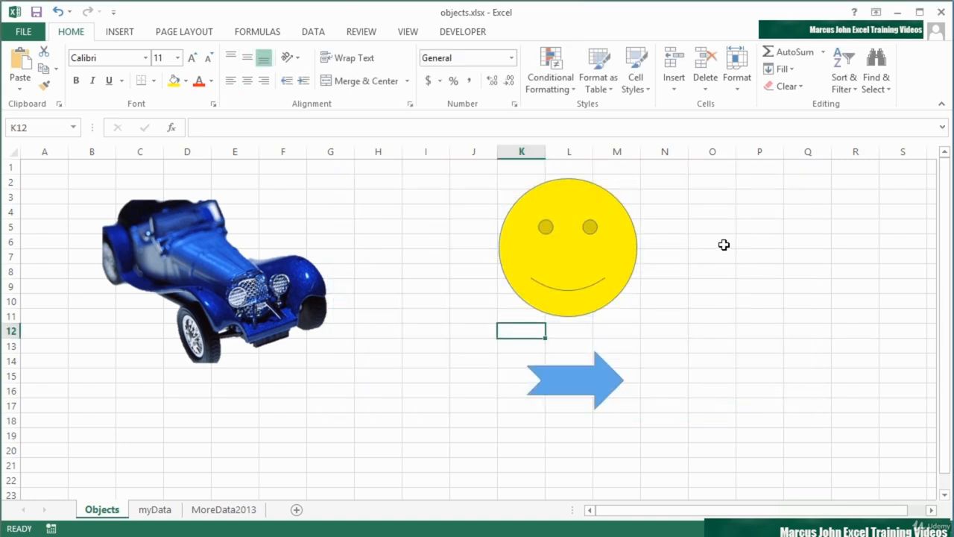
Follow the smiley face's e-mail link with Outlook (desktop) and check the new message's recipient and subject
left_click(545, 253)
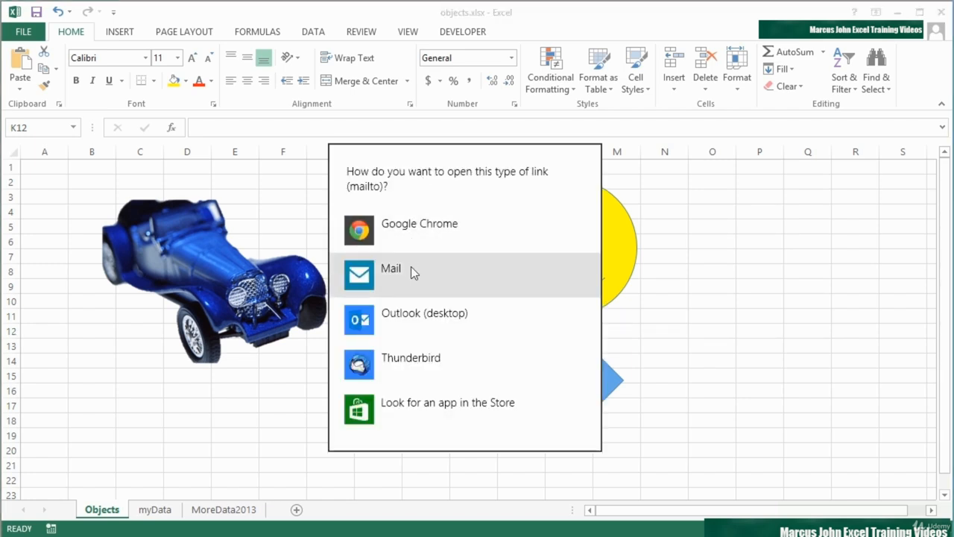
left_click(395, 317)
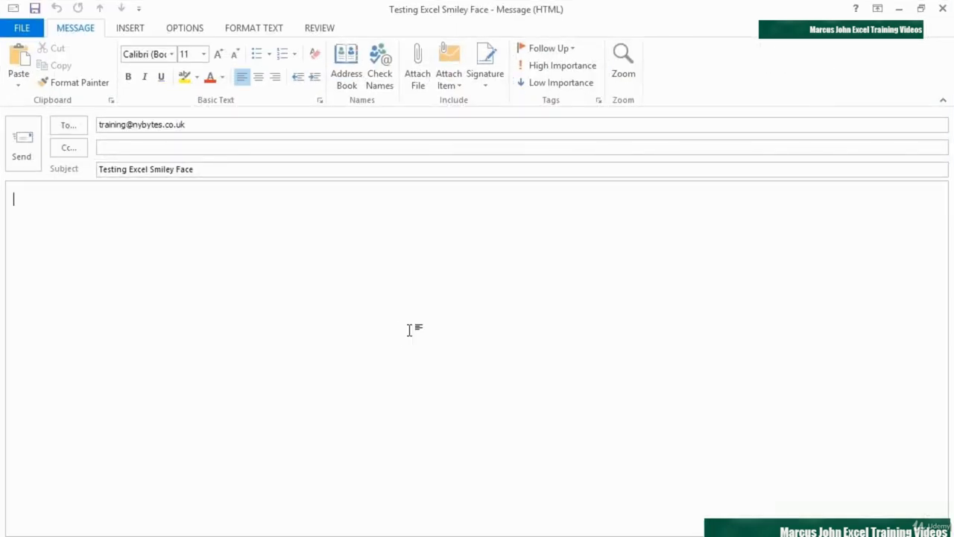
left_click(197, 124)
left_click(199, 169)
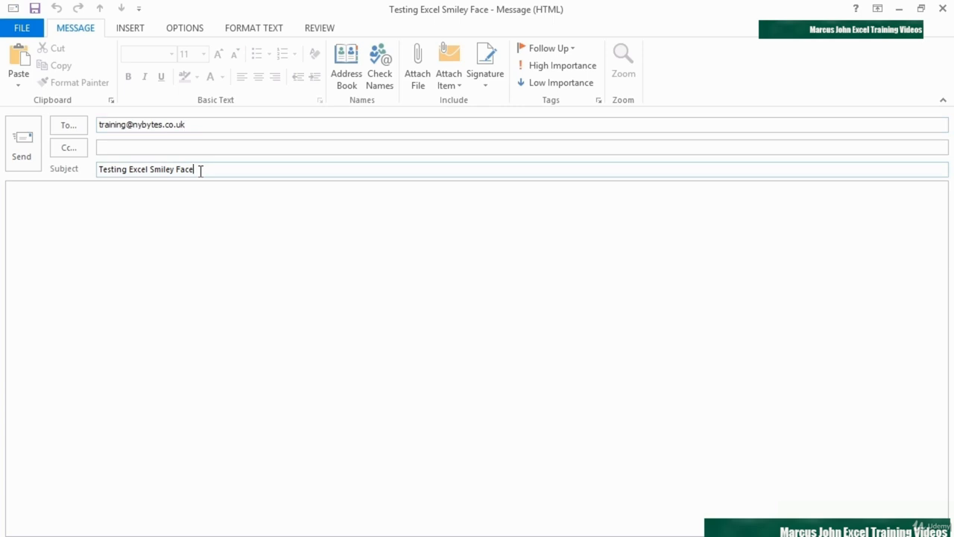
Write "Hi its Me" in the message body, send the message and select cell J12 on the Objects sheet
left_click(83, 218)
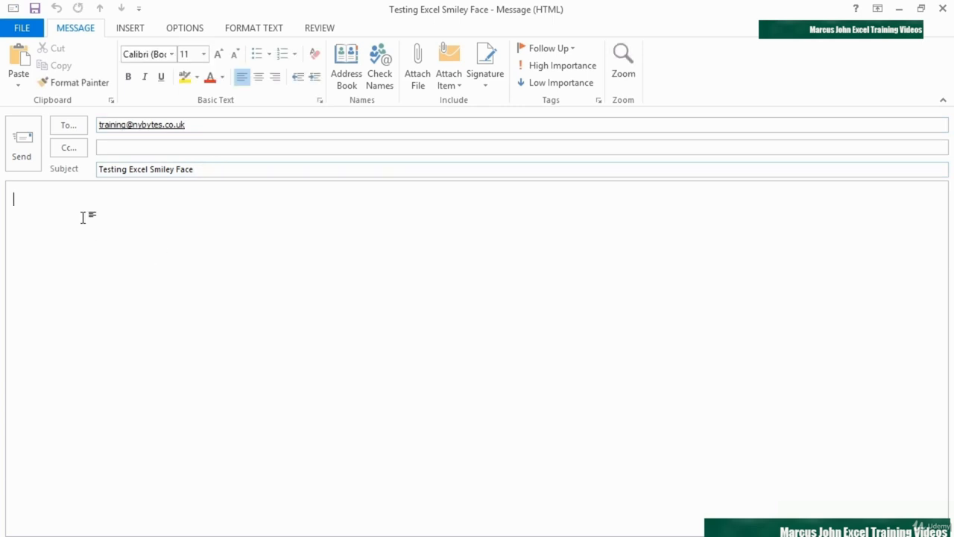
type("Hi its Me")
left_click(30, 162)
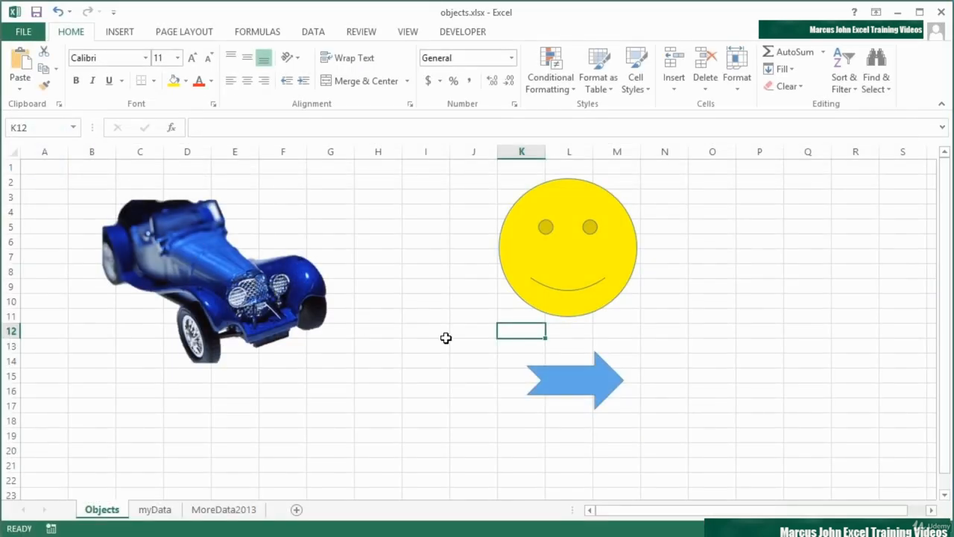
left_click(473, 332)
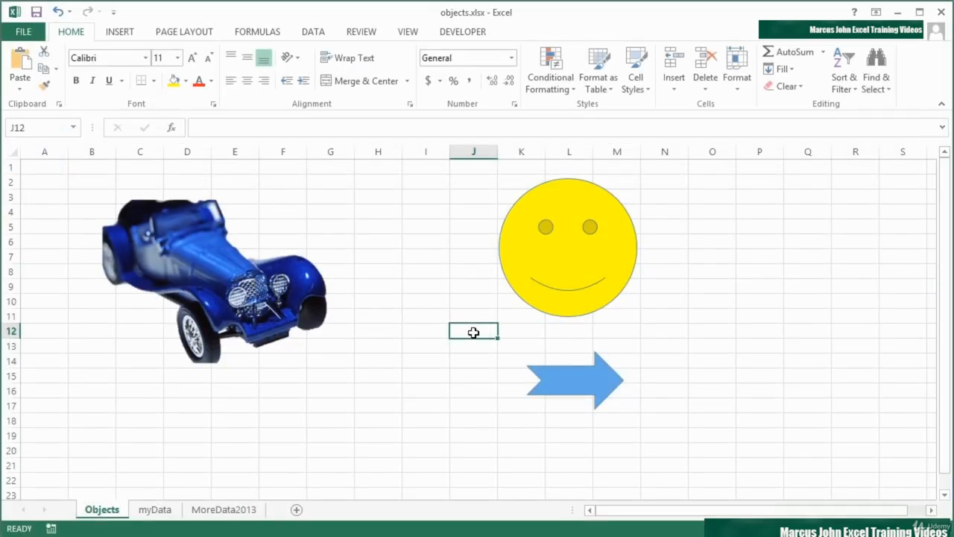